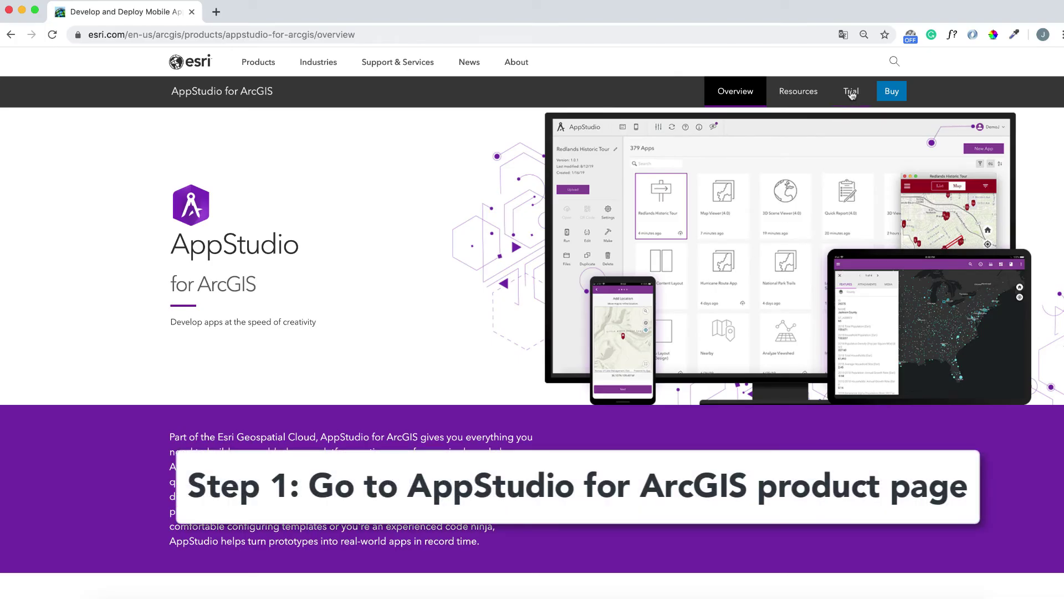
# - Submit the AppStudio free trial sign-up with first and last name filled in
pyautogui.click(851, 92)
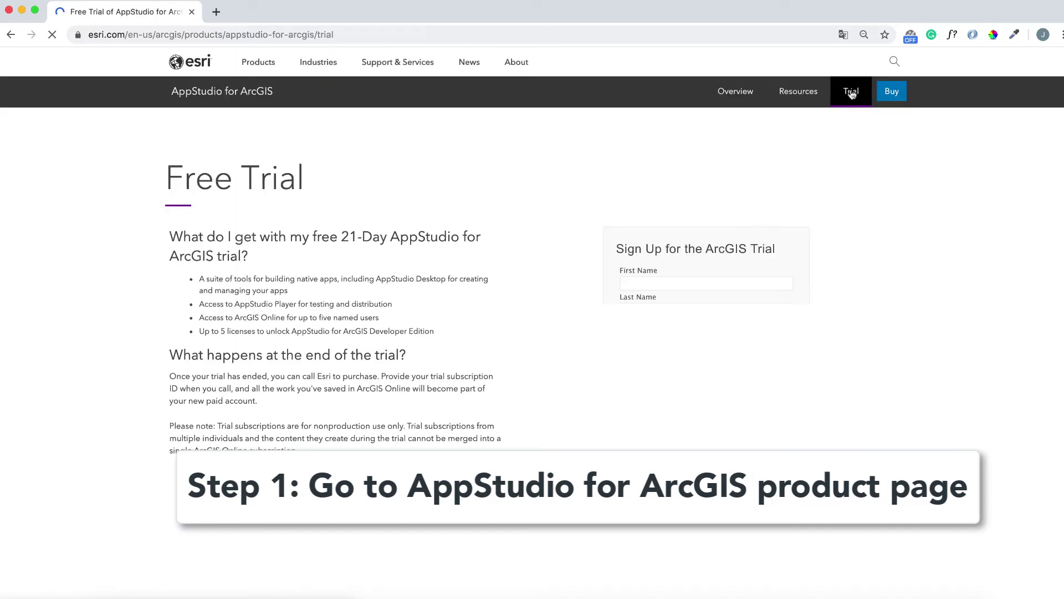
pyautogui.click(699, 283)
pyautogui.write('John')
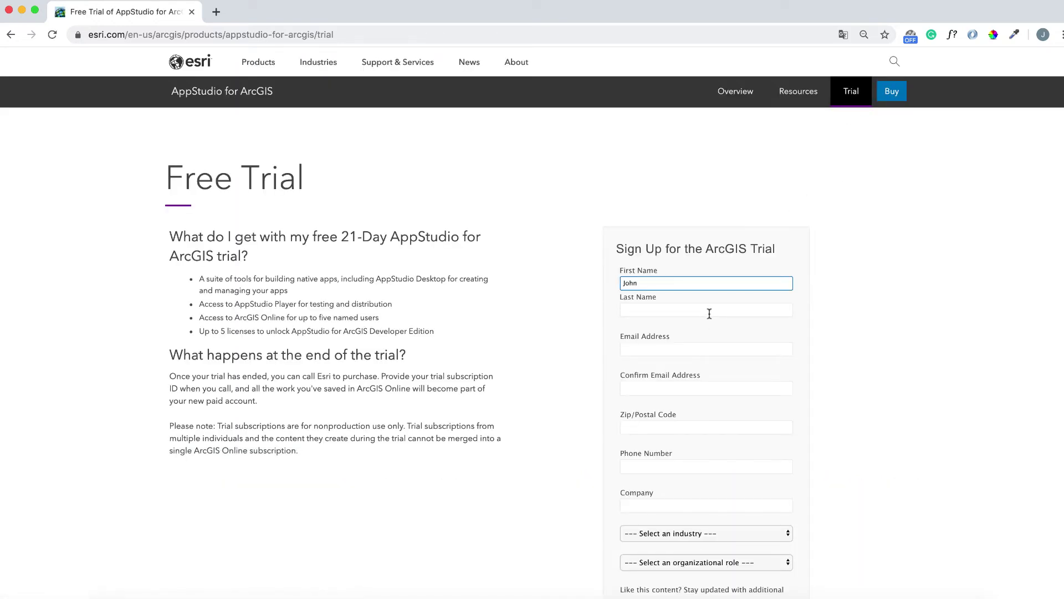
pyautogui.click(709, 310)
pyautogui.write('Smith')
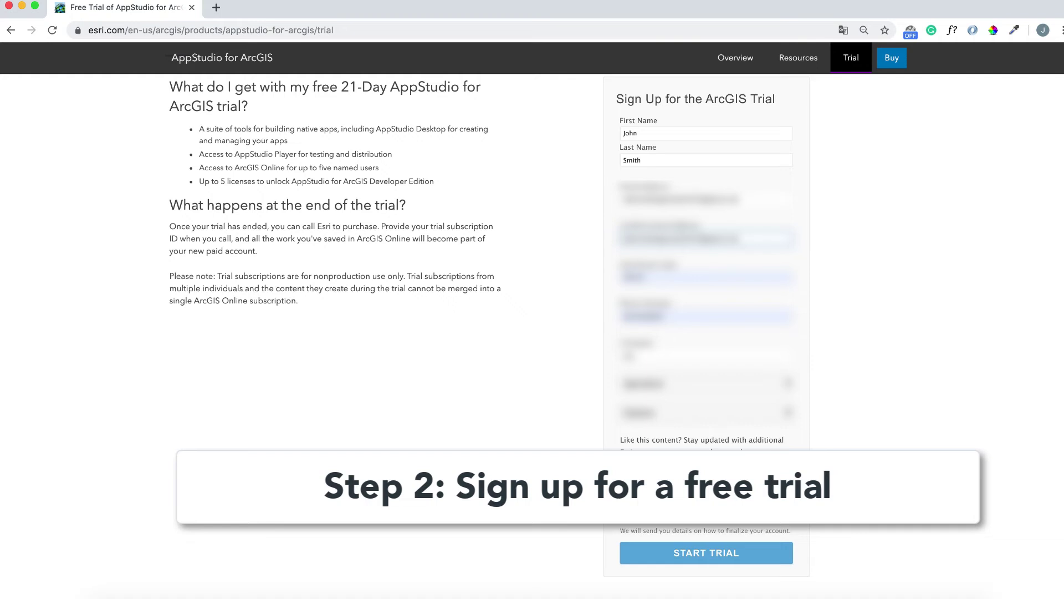
pyautogui.click(679, 552)
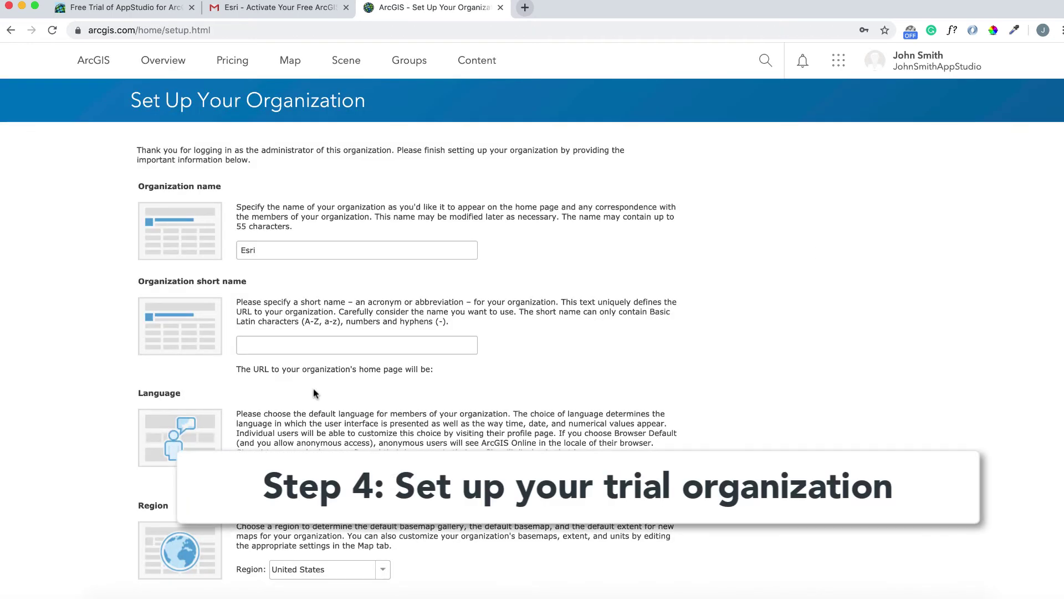
# - Enter the organization short name and select the administrator in the members list
pyautogui.click(279, 349)
pyautogui.write('J')
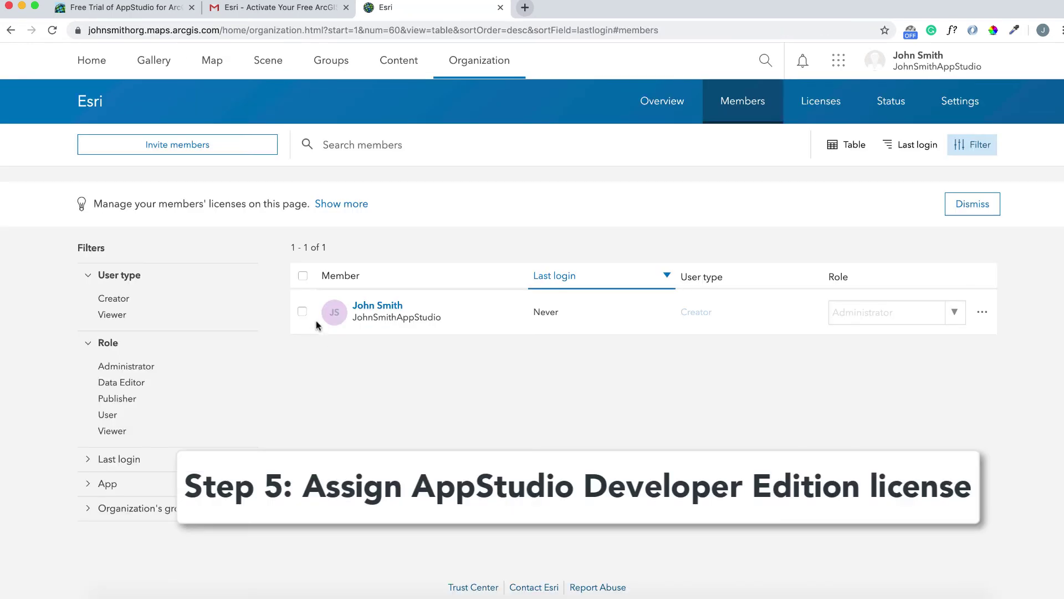
pyautogui.click(304, 313)
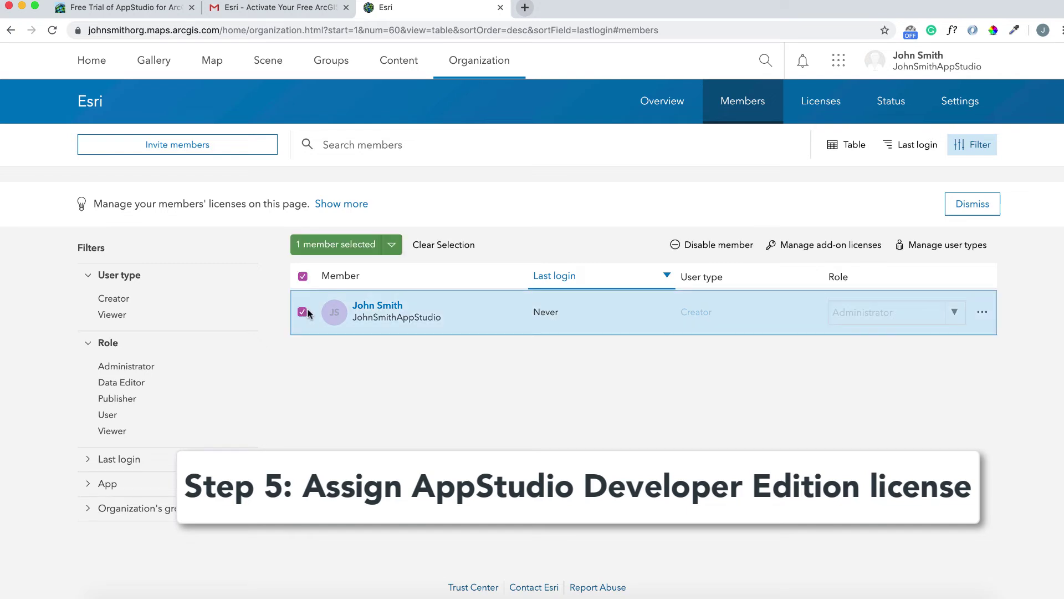
# - Assign the AppStudio Developer Edition add-on license to the member and save
pyautogui.click(851, 244)
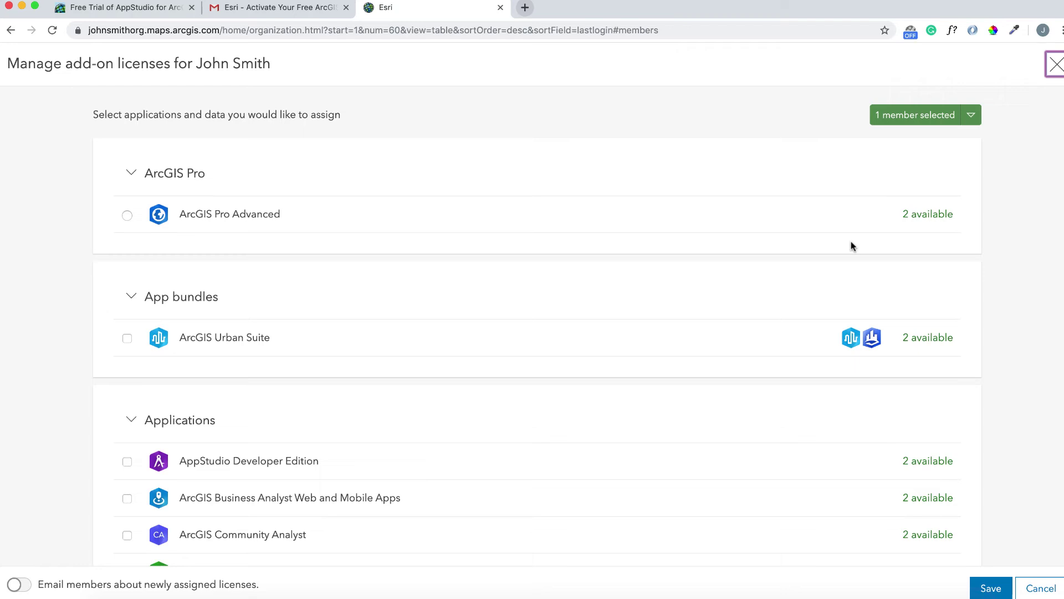
pyautogui.click(127, 462)
pyautogui.click(991, 588)
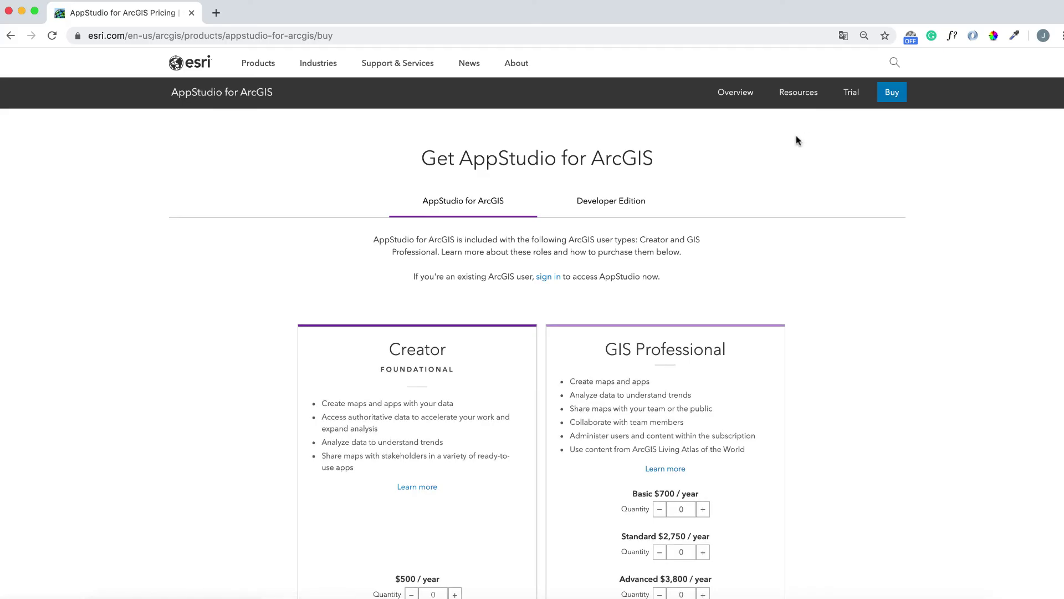
# - View the Developer Edition purchase options and the ArcGIS for Developers plan comparison
pyautogui.click(592, 203)
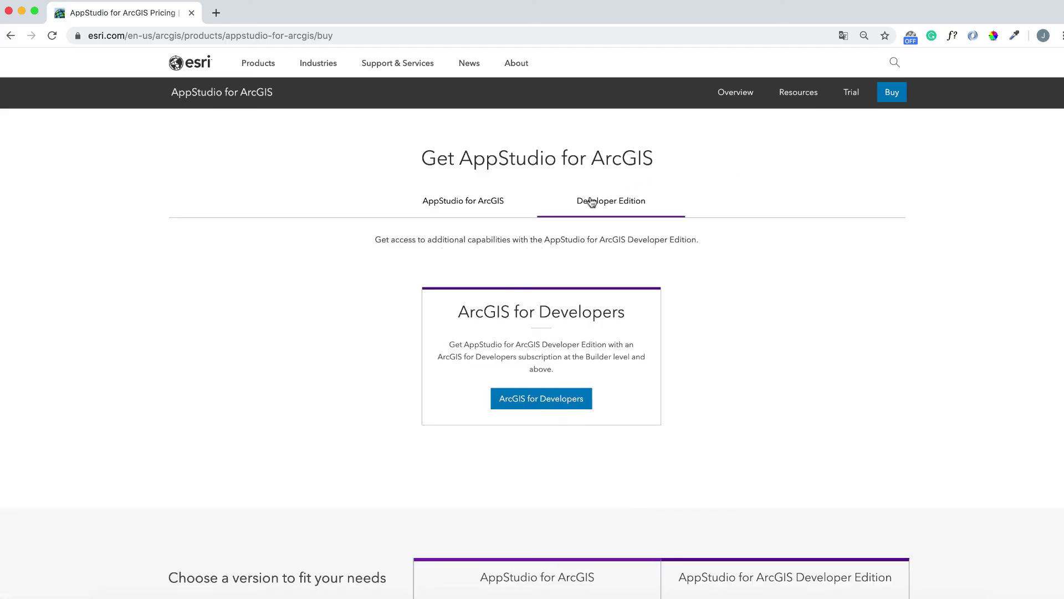
pyautogui.click(535, 403)
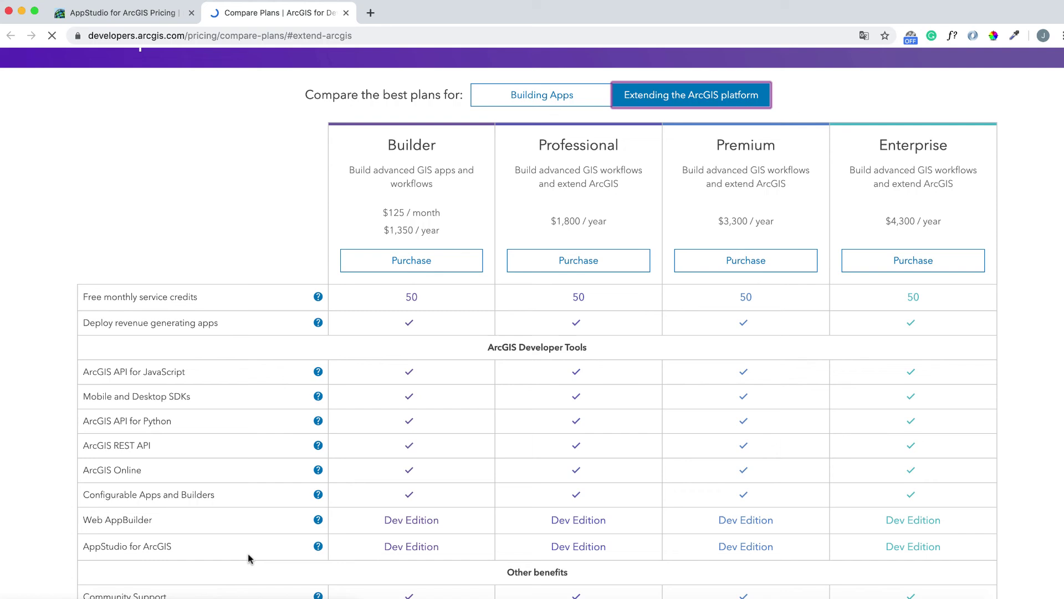